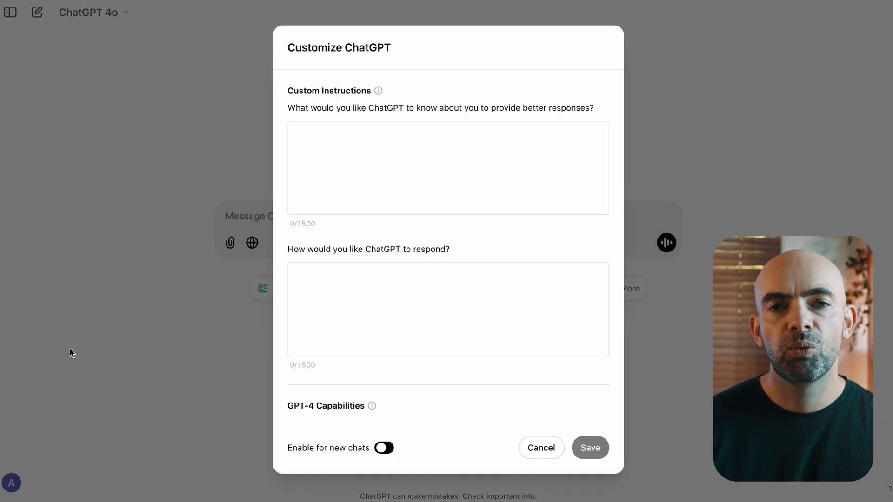
Write the about-you bio with the user's name, London home, entrepreneur work and passion for technology and leadership, fixing typos
{"action": "left_click", "coordinate": [354, 141]}
{"action": "type", "text": "I"}
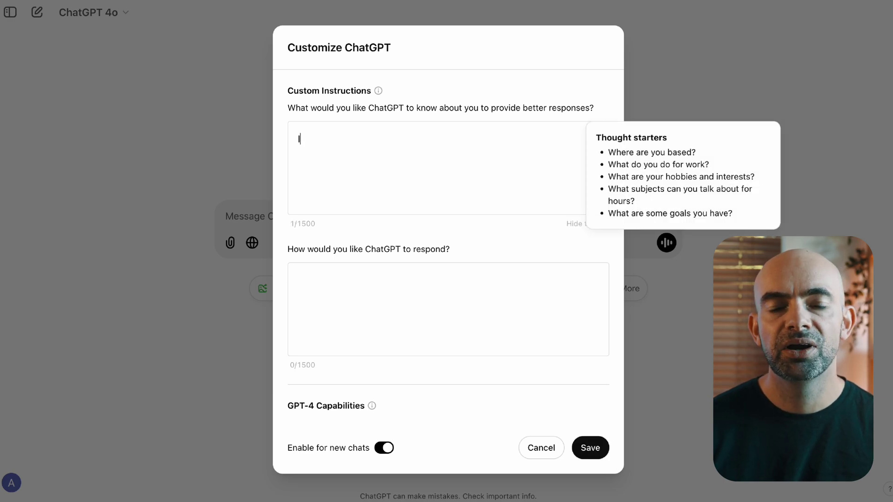
{"action": "type", "text": "'m Alex I live in"}
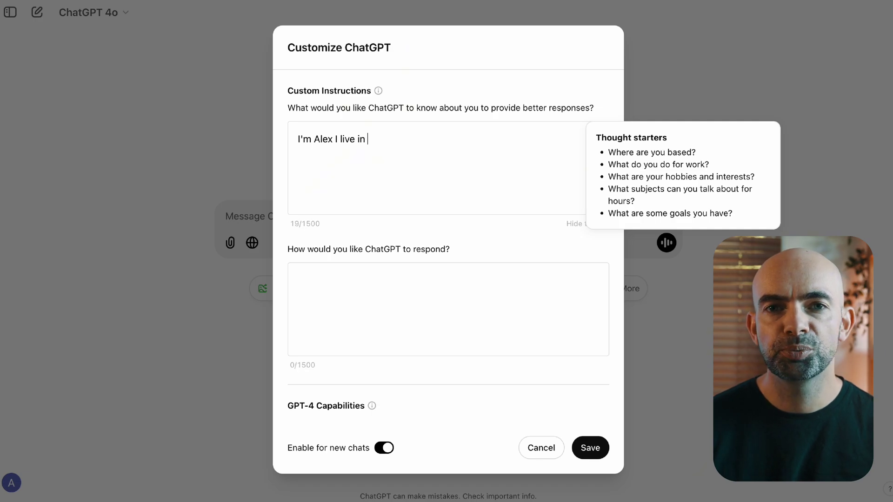
{"action": "type", "text": " London and work as en e"}
{"action": "type", "text": "an entrpr"}
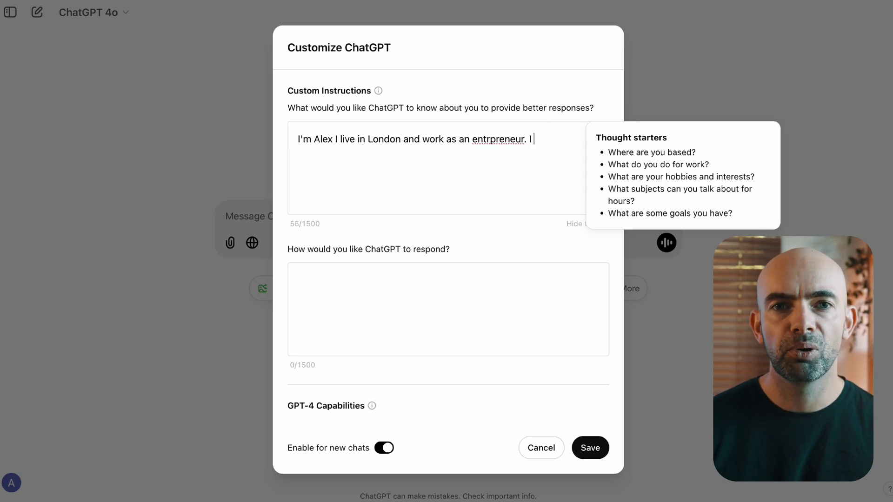
{"action": "right_click", "coordinate": [472, 135]}
{"action": "left_click", "coordinate": [553, 139]}
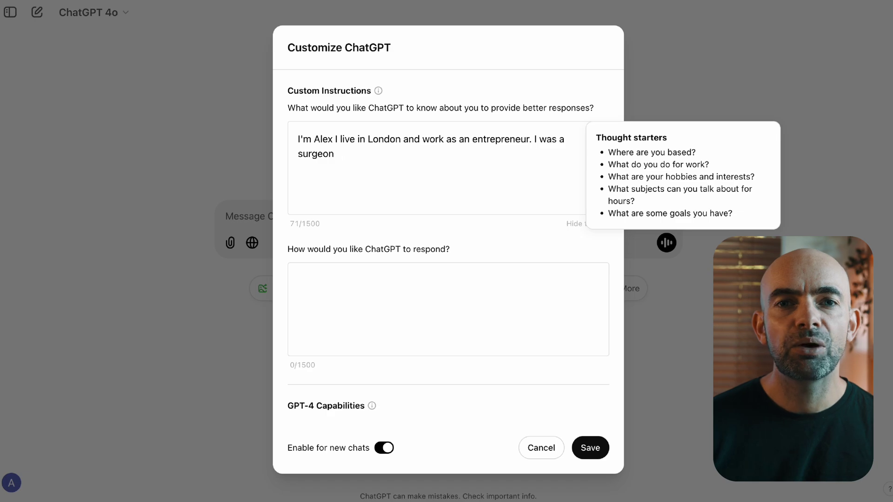
{"action": "type", "text": "ssionate about technology and leadershipp"}
{"action": "key", "text": "BackSpace"}
Ask for informal, concise responses, then send a prompt requesting analysis of the blog's writing style
{"action": "type", "text": "."}
{"action": "left_click", "coordinate": [436, 307]}
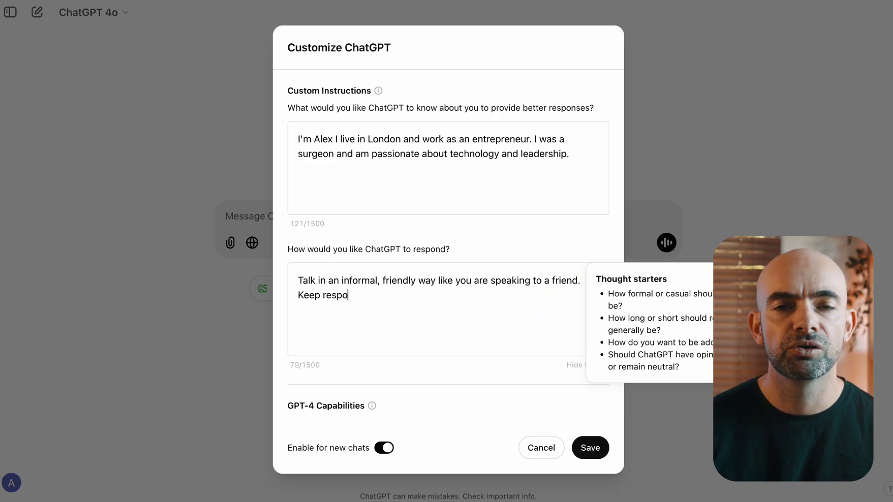
{"action": "type", "text": "ses concise unless otherwise stated."}
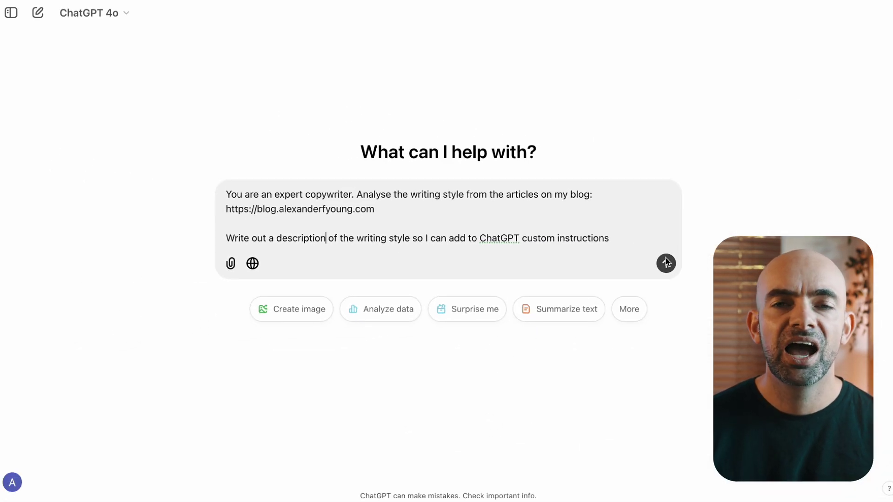
{"action": "left_click", "coordinate": [665, 261]}
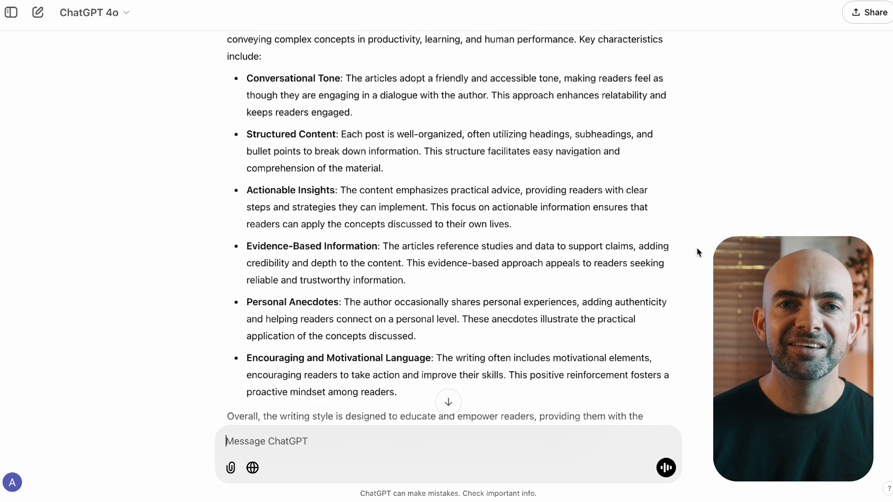
Paste the six copied writing-style bullets into the Customize ChatGPT response-style box
{"action": "left_click_drag", "start_coordinate": [406, 386], "coordinate": [248, 70]}
{"action": "key", "text": "super+c"}
{"action": "left_click", "coordinate": [12, 483]}
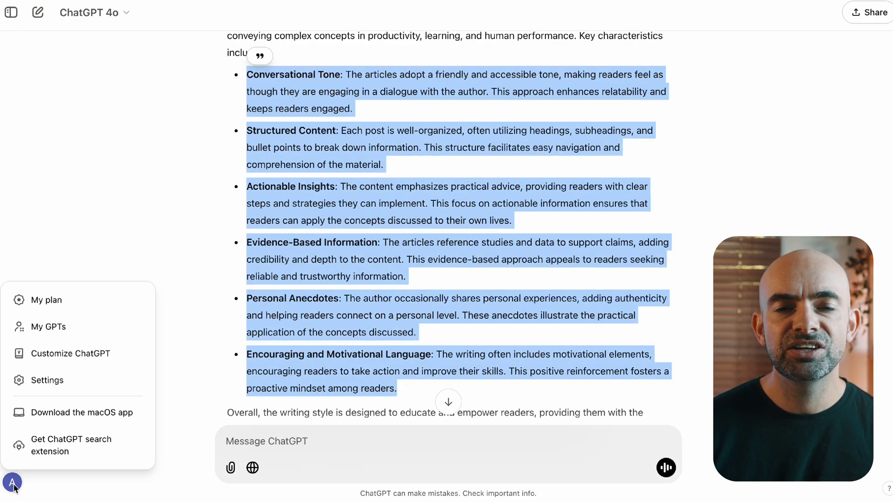
{"action": "left_click", "coordinate": [55, 352]}
{"action": "left_click", "coordinate": [379, 294]}
{"action": "key", "text": "super+v"}
{"action": "scroll", "coordinate": [421, 318], "scroll_direction": "up", "scroll_amount": 5}
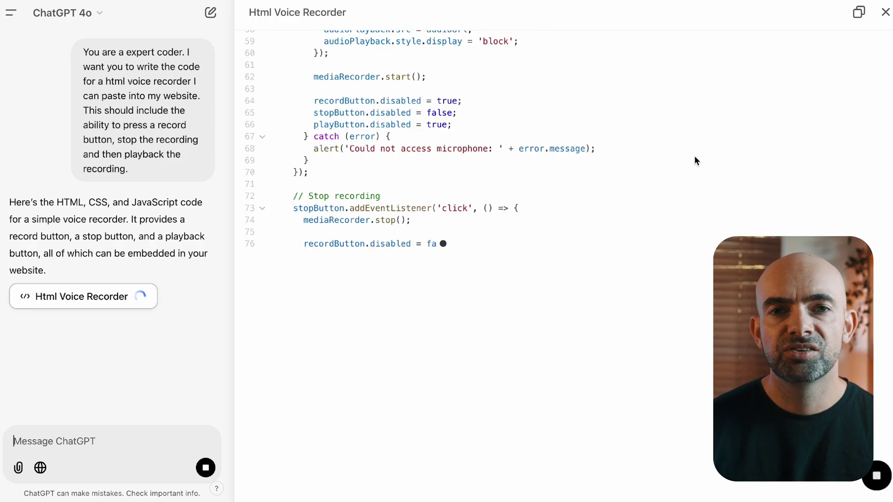
Scroll up through the generated Html Voice Recorder canvas code
{"action": "scroll", "coordinate": [711, 190], "scroll_direction": "up", "scroll_amount": 5}
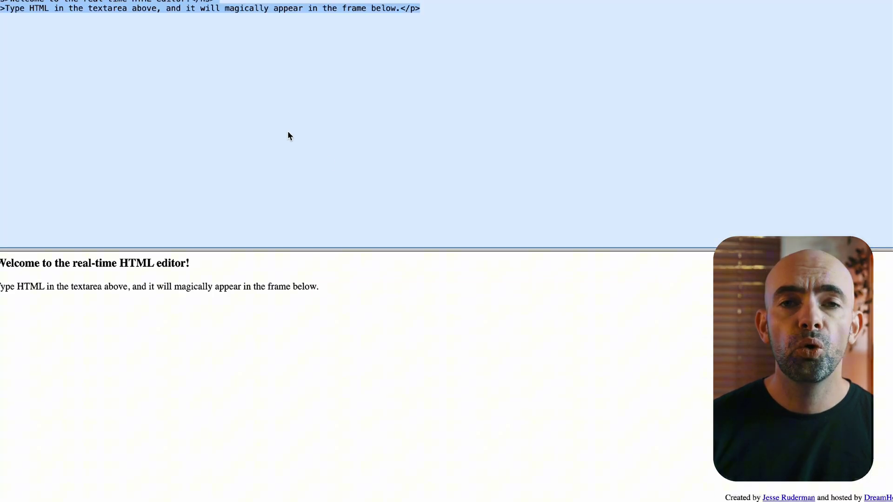
Run the voice recorder code in the HTML editor, allowing the microphone, and record and play back a test clip
{"action": "key", "text": "super+v"}
{"action": "left_click", "coordinate": [332, 336]}
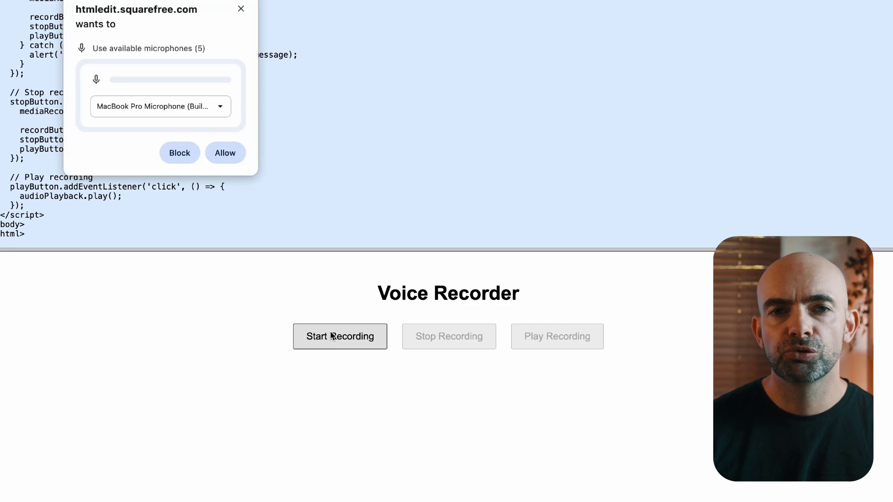
{"action": "left_click", "coordinate": [235, 156]}
{"action": "left_click", "coordinate": [453, 339]}
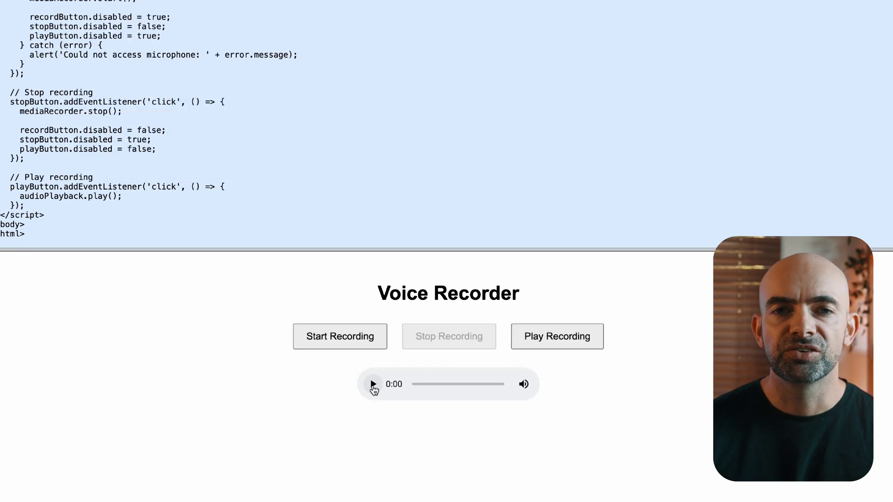
{"action": "left_click", "coordinate": [374, 386]}
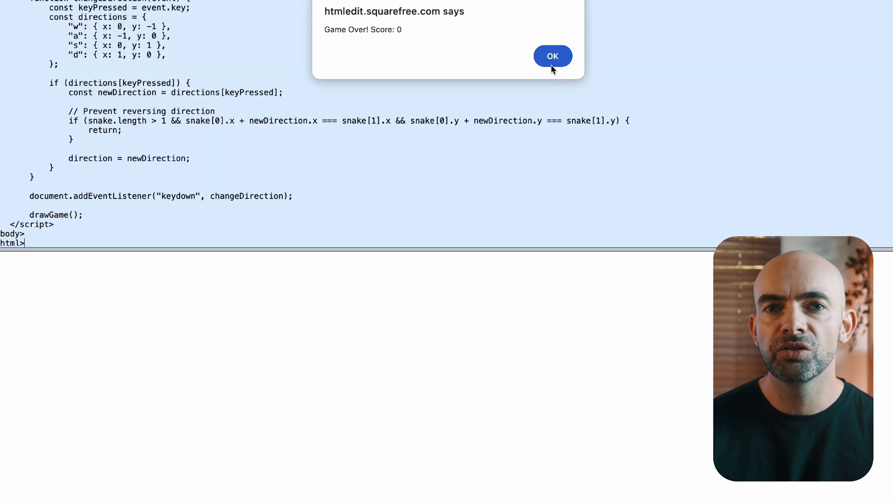
Dismiss the Game Over alert, report that nothing appears, and ask for the game to start on Enter
{"action": "key", "text": "Return"}
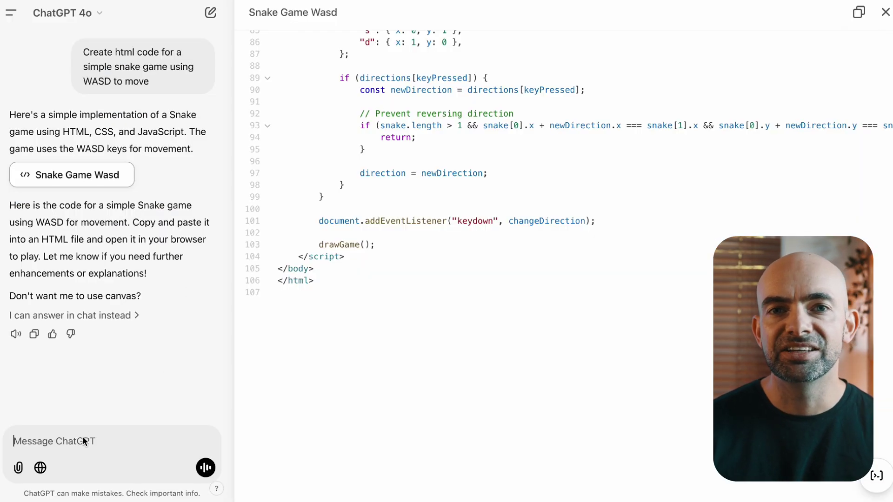
{"action": "left_click", "coordinate": [93, 440]}
{"action": "type", "text": "Nothing is appearing when pasted in h"}
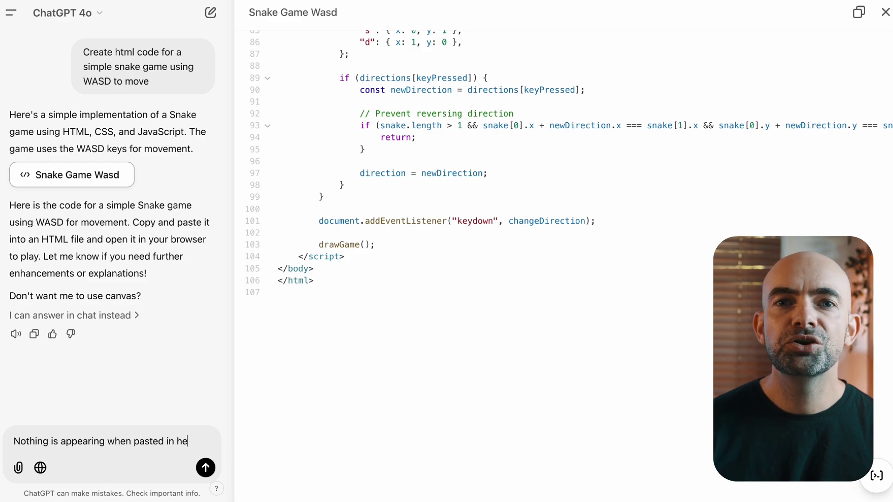
{"action": "key", "text": "Return"}
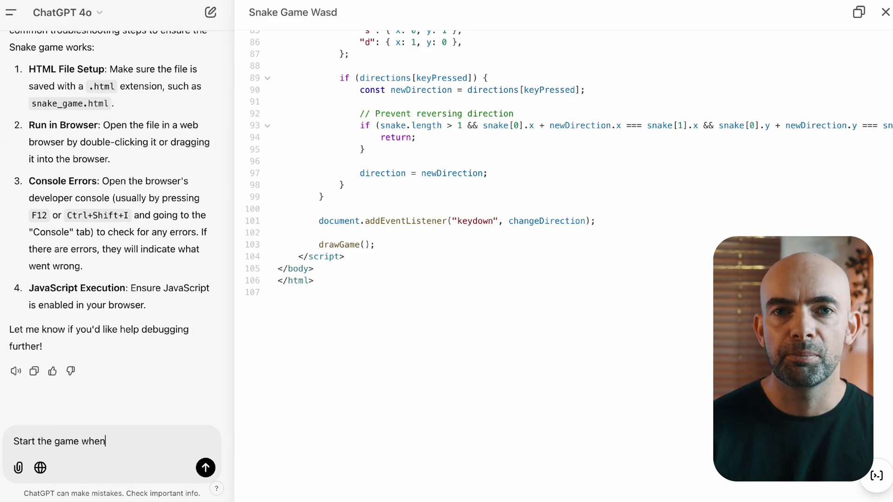
{"action": "type", "text": "enter"}
{"action": "key", "text": "Return"}
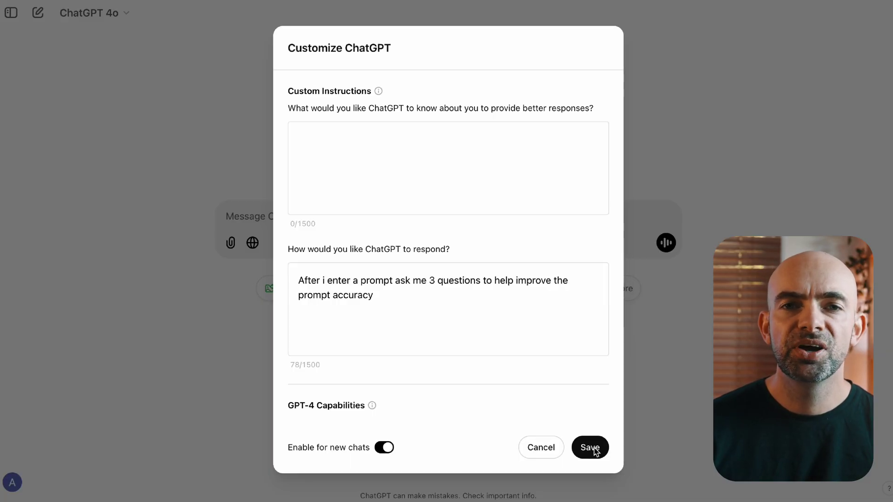
Save the custom instruction to ask three clarifying questions after each prompt
{"action": "left_click", "coordinate": [590, 448]}
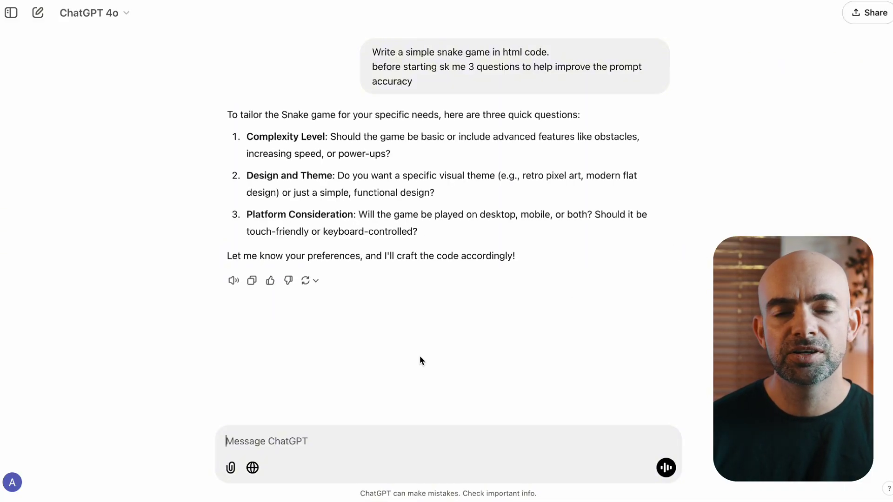
Answer the three questions with 'Simple', 'A simple design' and 'Browser desktop', and send
{"action": "type", "text": "1. Simple"}
{"action": "key", "text": "shift+Return"}
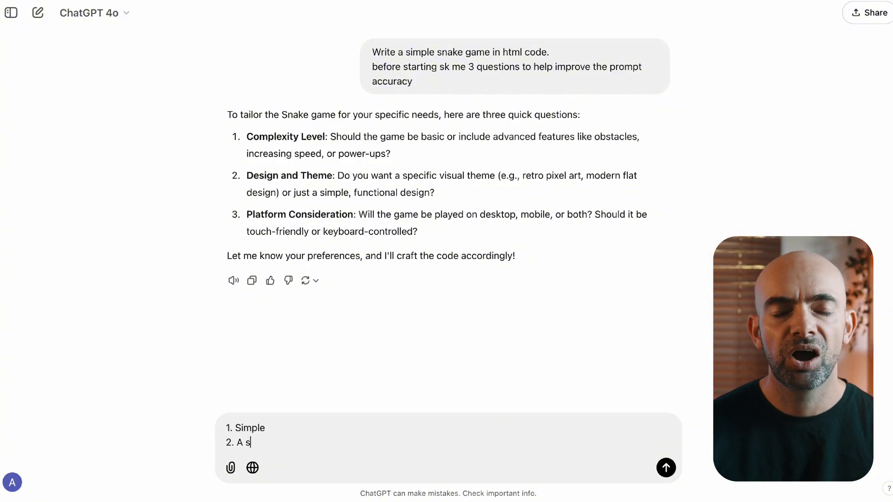
{"action": "type", "text": "2. A simple design"}
{"action": "key", "text": "shift+Return"}
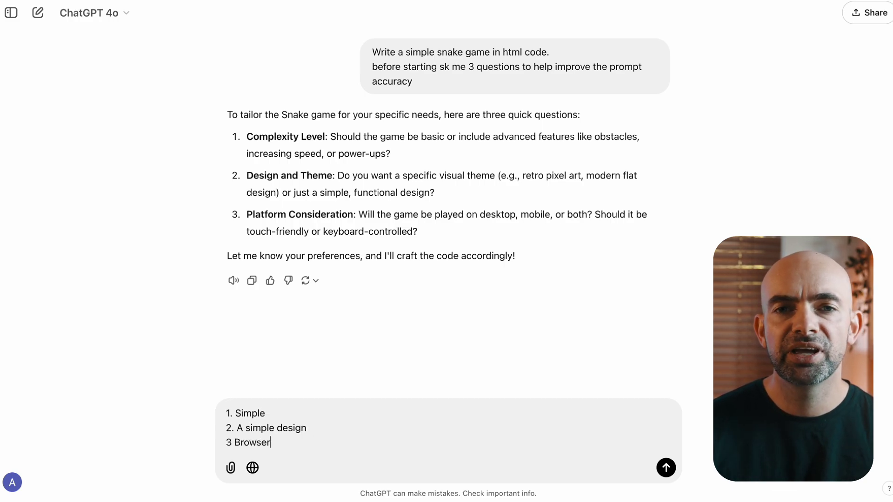
{"action": "type", "text": "3 Browser desktop"}
{"action": "key", "text": "Return"}
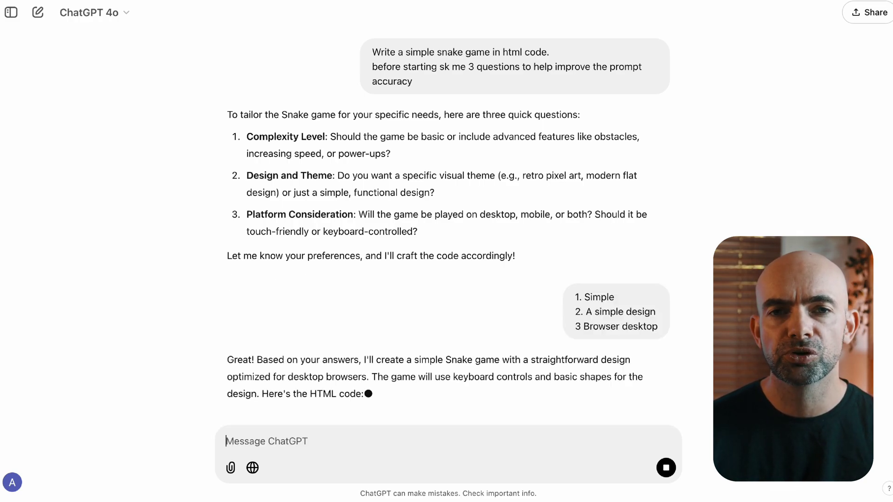
{"action": "scroll", "coordinate": [293, 337], "scroll_direction": "down", "scroll_amount": 6}
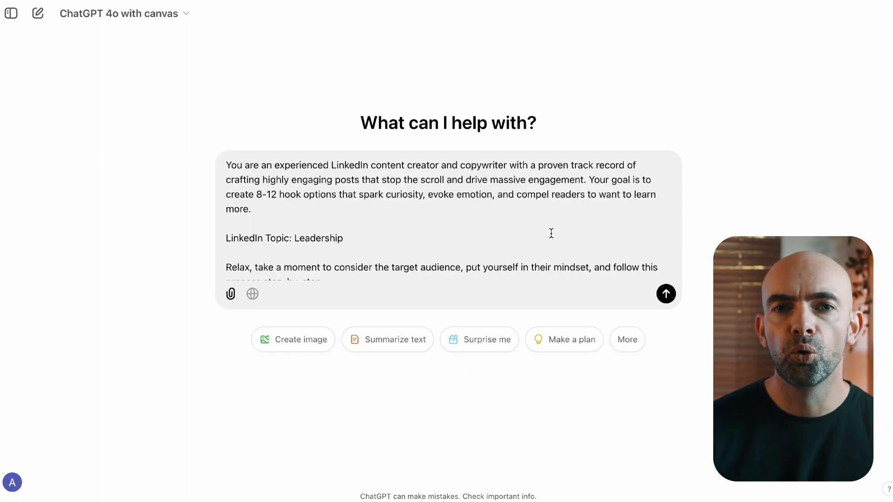
Send the LinkedIn leadership hooks prompt and read through the twelve hooks with image and follow-up ideas
{"action": "scroll", "coordinate": [551, 233], "scroll_direction": "down", "scroll_amount": 5}
{"action": "scroll", "coordinate": [551, 233], "scroll_direction": "down", "scroll_amount": 5}
{"action": "key", "text": "Return"}
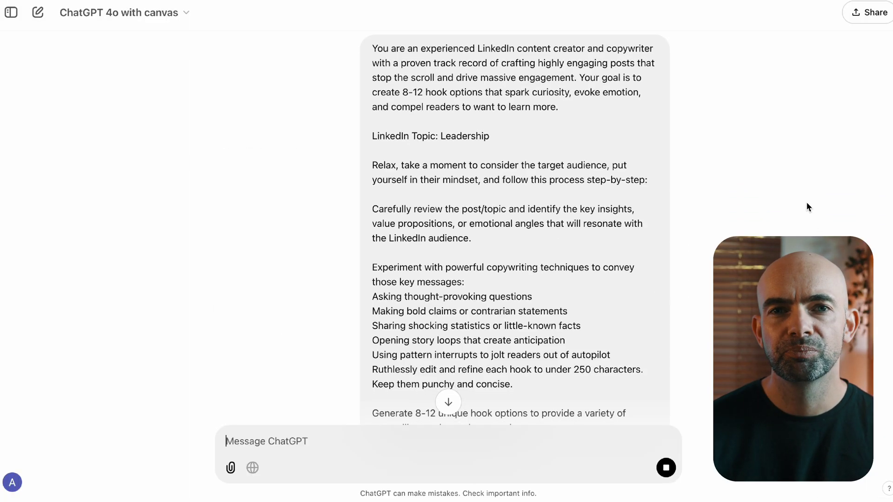
{"action": "scroll", "coordinate": [808, 207], "scroll_direction": "down", "scroll_amount": 3}
{"action": "scroll", "coordinate": [808, 203], "scroll_direction": "down", "scroll_amount": 6}
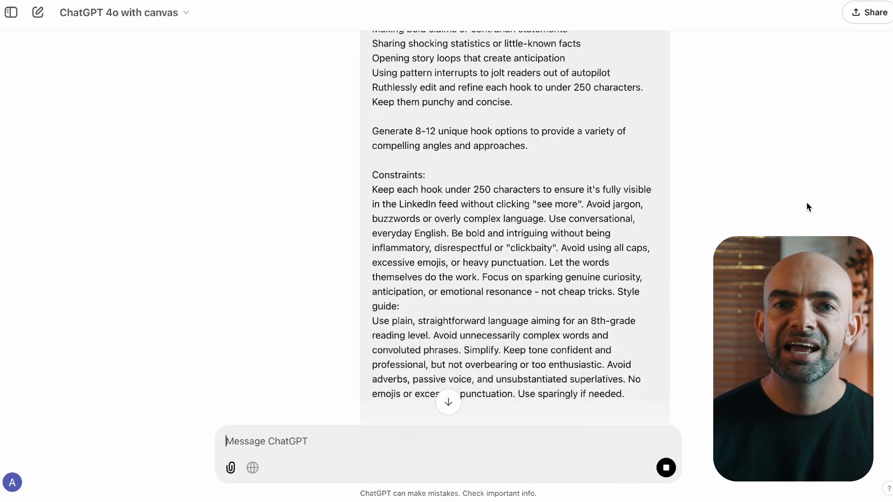
{"action": "scroll", "coordinate": [807, 206], "scroll_direction": "down", "scroll_amount": 6}
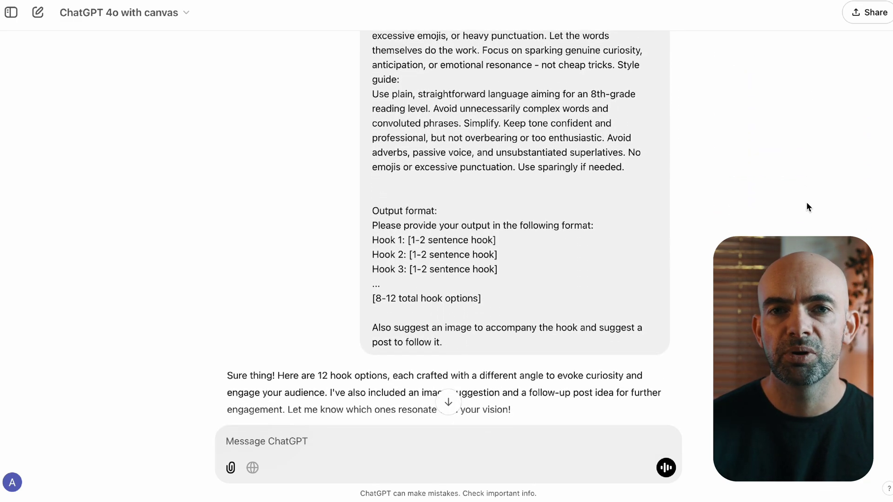
{"action": "scroll", "coordinate": [807, 204], "scroll_direction": "down", "scroll_amount": 3}
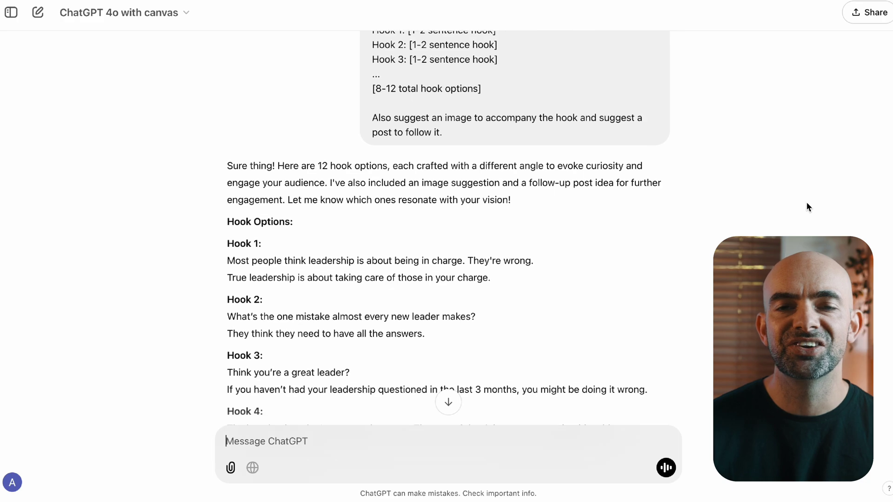
{"action": "scroll", "coordinate": [807, 204], "scroll_direction": "down", "scroll_amount": 4}
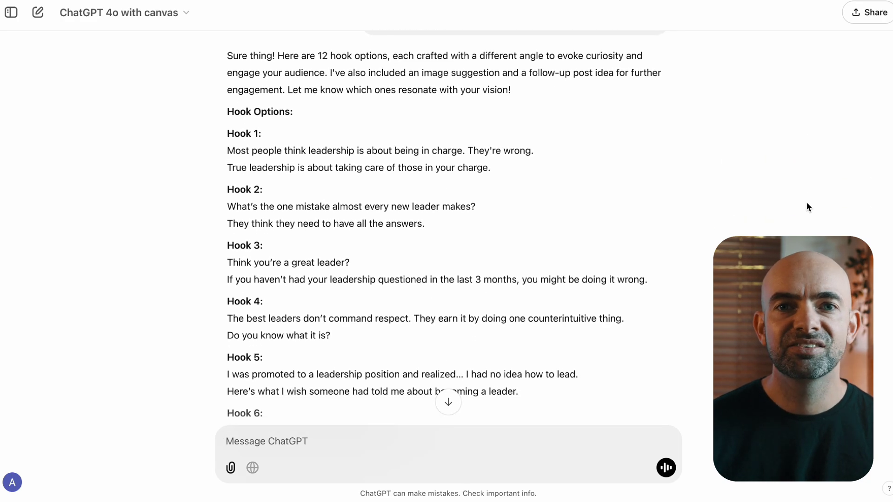
{"action": "scroll", "coordinate": [808, 206], "scroll_direction": "down", "scroll_amount": 7}
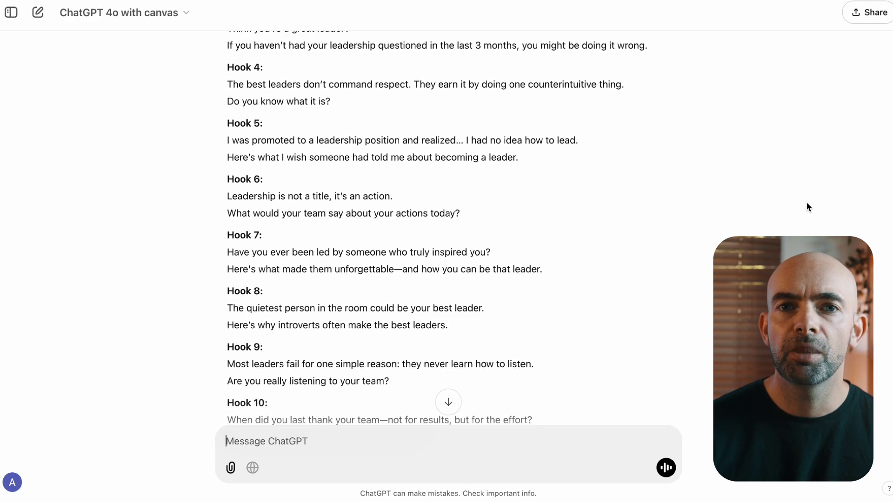
{"action": "scroll", "coordinate": [807, 206], "scroll_direction": "down", "scroll_amount": 7}
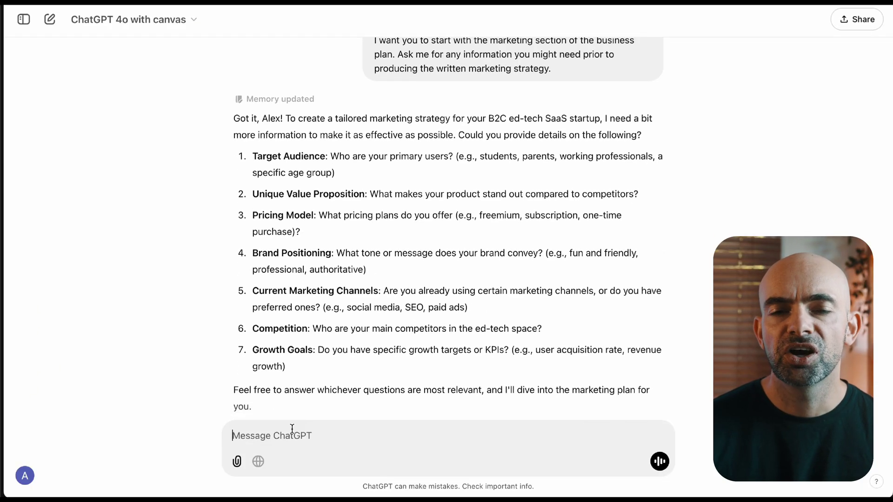
Answer the first four questions: students, fast AI answers, $99/year, fun friendly challenger style
{"action": "type", "text": "1. students"}
{"action": "key", "text": "shift+Return"}
{"action": "type", "text": "2. fast AI answers"}
{"action": "key", "text": "shift+Return"}
{"action": "type", "text": "3. $99/year"}
{"action": "key", "text": "shift+Return"}
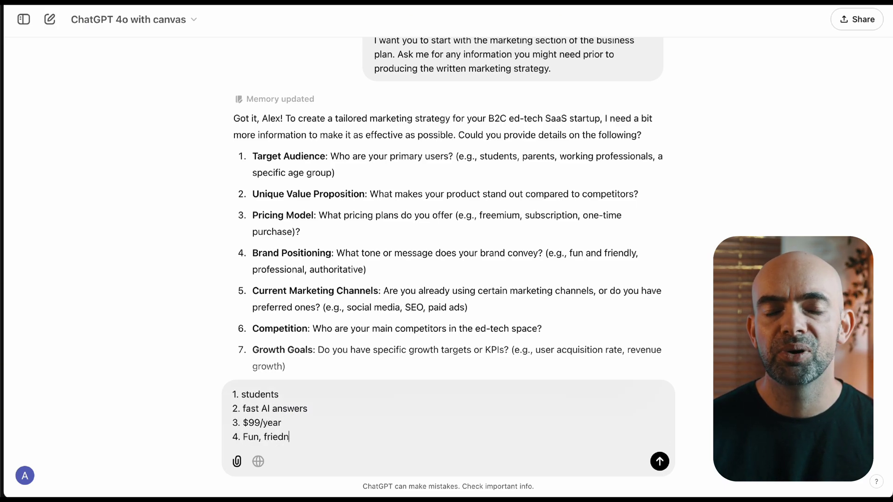
{"action": "type", "text": "4. Fun, friendly, challenger style"}
{"action": "key", "text": "shift+Return"}
Add answers five to seven (socials especially Instagram, Duolingo, $100k in year) and send them
{"action": "type", "text": "5."}
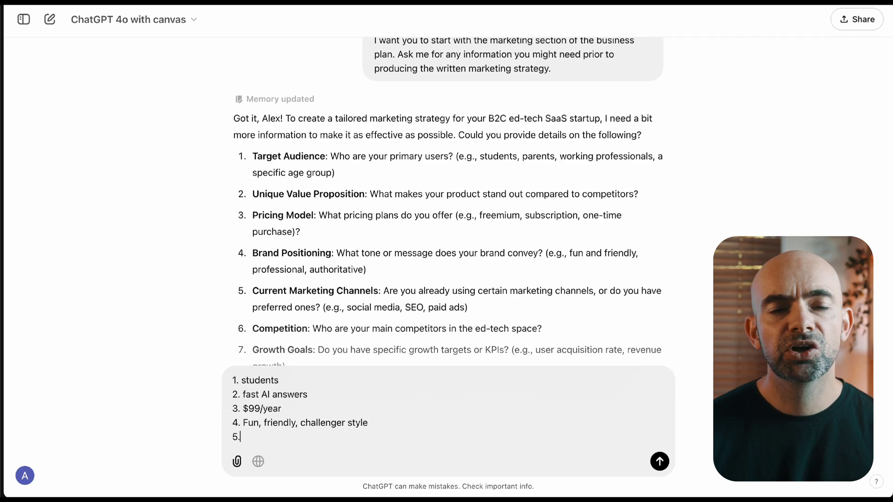
{"action": "type", "text": " Socials especially Instagram"}
{"action": "key", "text": "shift+Return"}
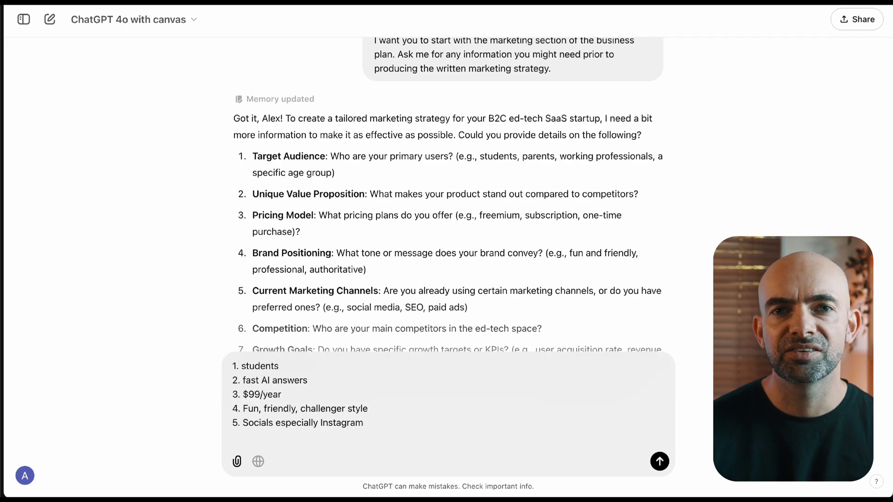
{"action": "type", "text": "6."}
{"action": "scroll", "coordinate": [351, 312], "scroll_direction": "down", "scroll_amount": 2}
{"action": "type", "text": "Duolingo"}
{"action": "key", "text": "shift+Return"}
{"action": "type", "text": "7"}
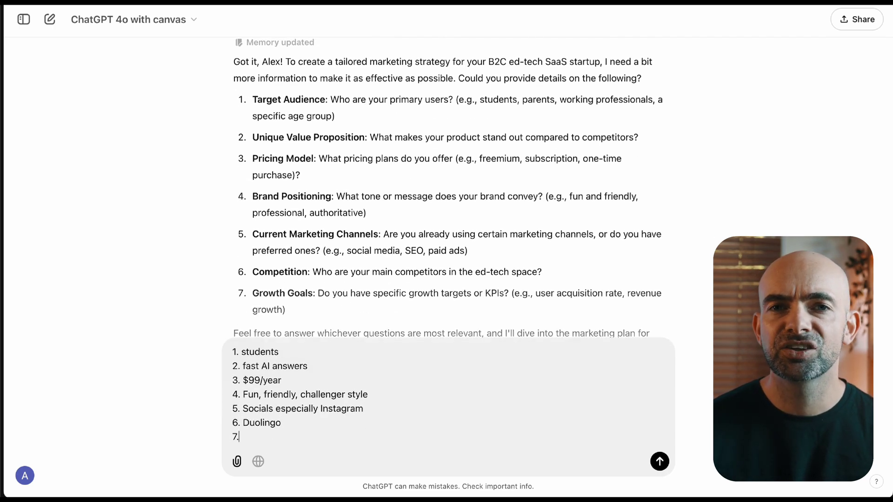
{"action": "type", "text": ". $100k in year"}
{"action": "key", "text": "Return"}
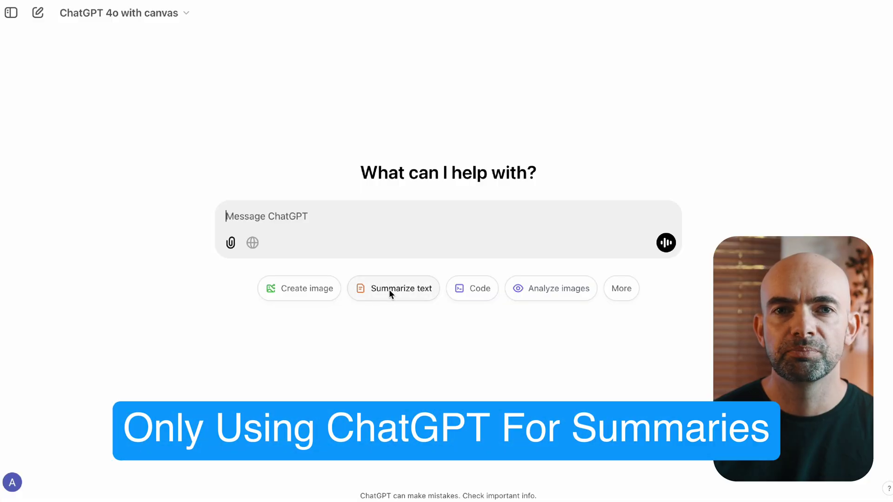
Request a summary of the holiday shopping trends article with brand-awareness action steps, then read the reply
{"action": "left_click", "coordinate": [389, 290]}
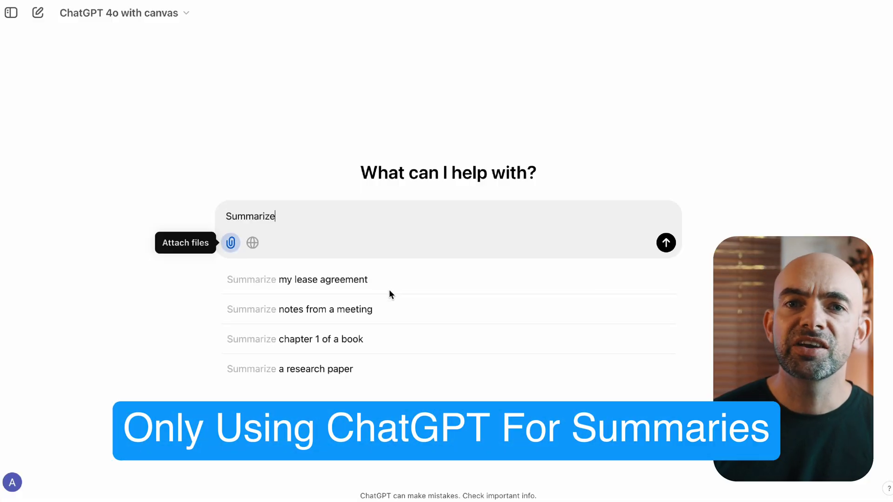
{"action": "left_click", "coordinate": [325, 372]}
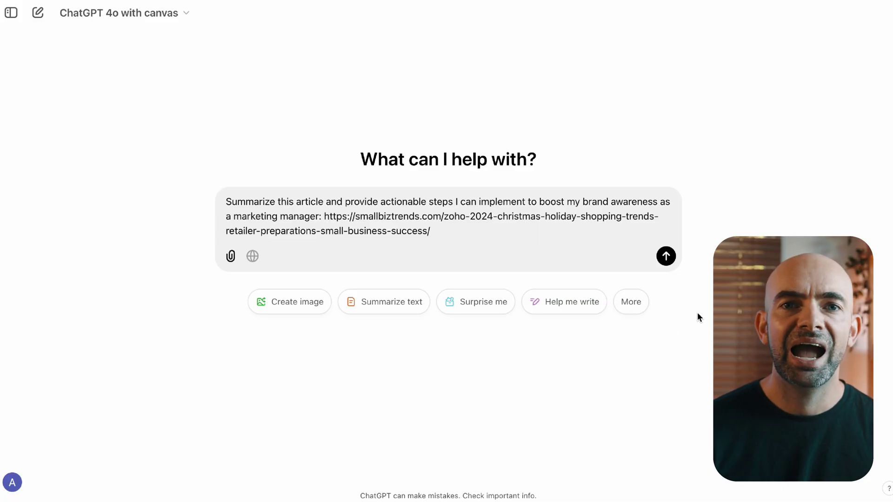
{"action": "left_click", "coordinate": [666, 256]}
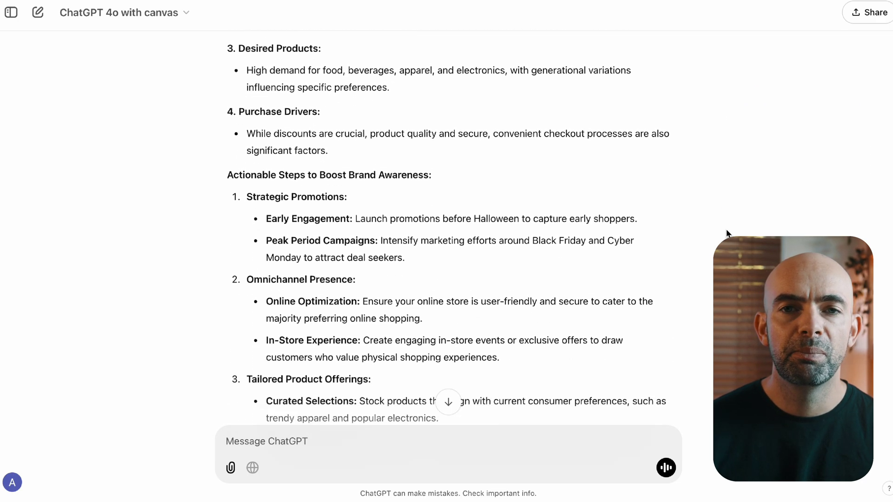
{"action": "scroll", "coordinate": [728, 233], "scroll_direction": "down", "scroll_amount": 5}
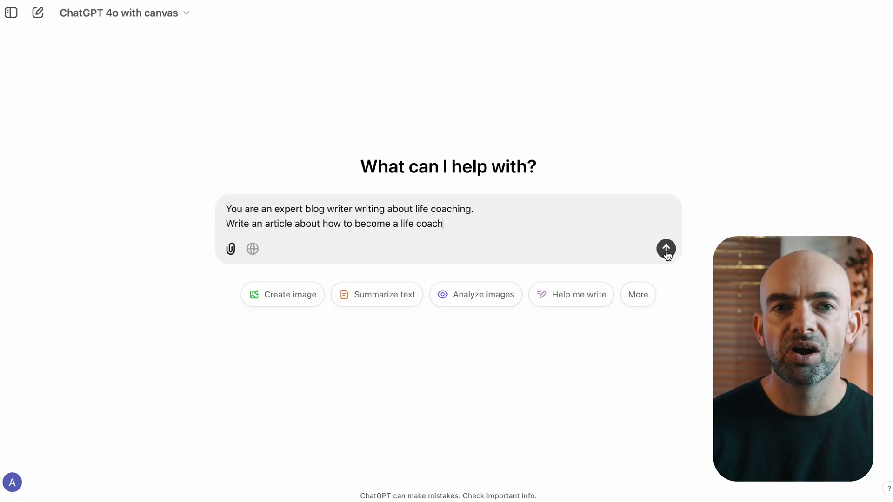
Send the productivity-expert role prompt and read the five workflow-streamlining strategies
{"action": "left_click", "coordinate": [666, 251]}
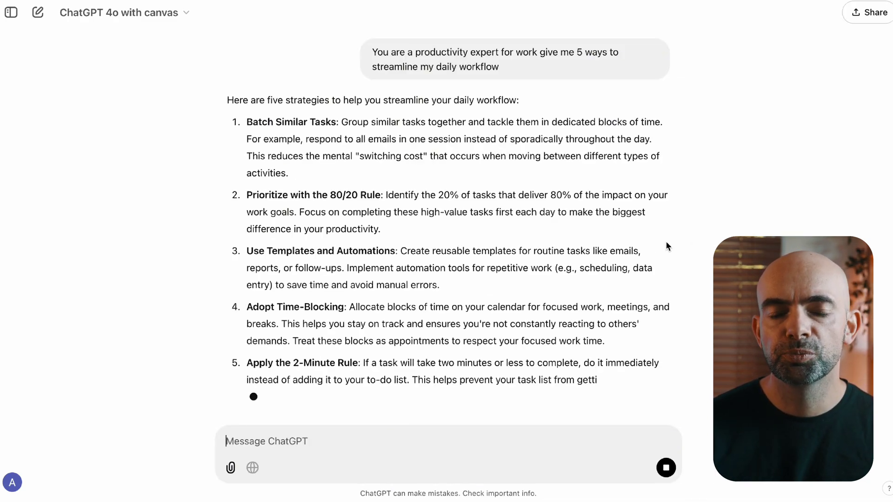
{"action": "scroll", "coordinate": [666, 241], "scroll_direction": "down", "scroll_amount": 3}
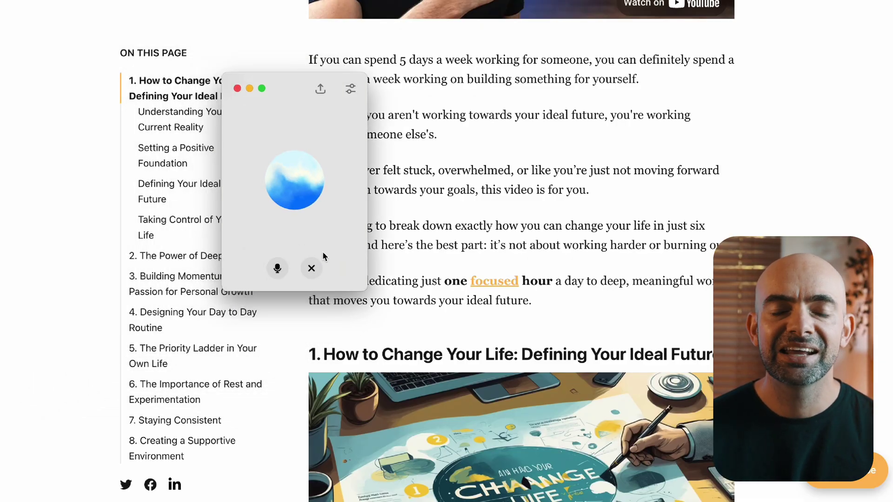
End voice mode and send a Google Chrome screenshot asking for the article's key points and action items
{"action": "left_click", "coordinate": [311, 269]}
{"action": "left_click", "coordinate": [67, 364]}
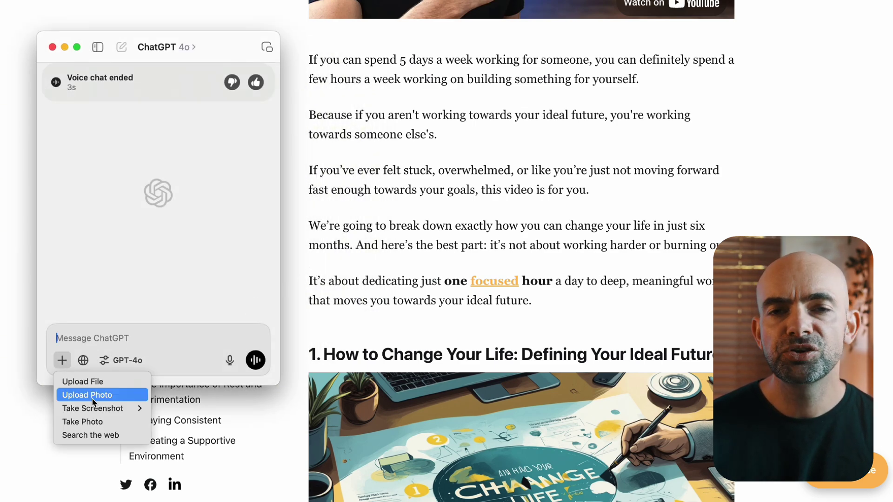
{"action": "mouse_move", "coordinate": [132, 408]}
{"action": "left_click", "coordinate": [200, 455]}
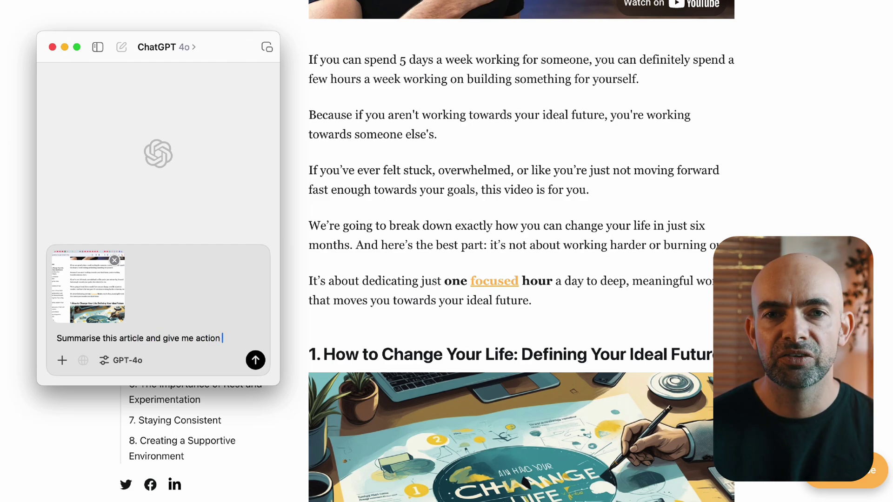
{"action": "key", "text": "Return"}
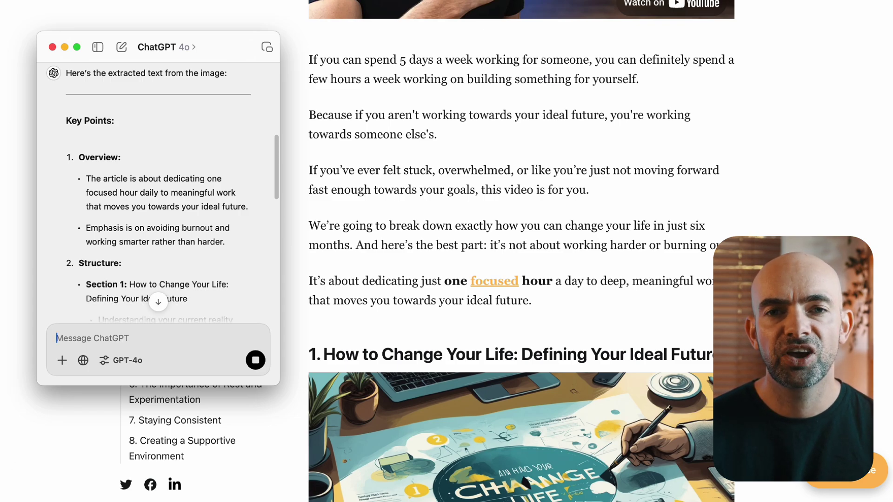
Scroll through the reply and enlarge the ChatGPT window to read it
{"action": "scroll", "coordinate": [254, 214], "scroll_direction": "down", "scroll_amount": 10}
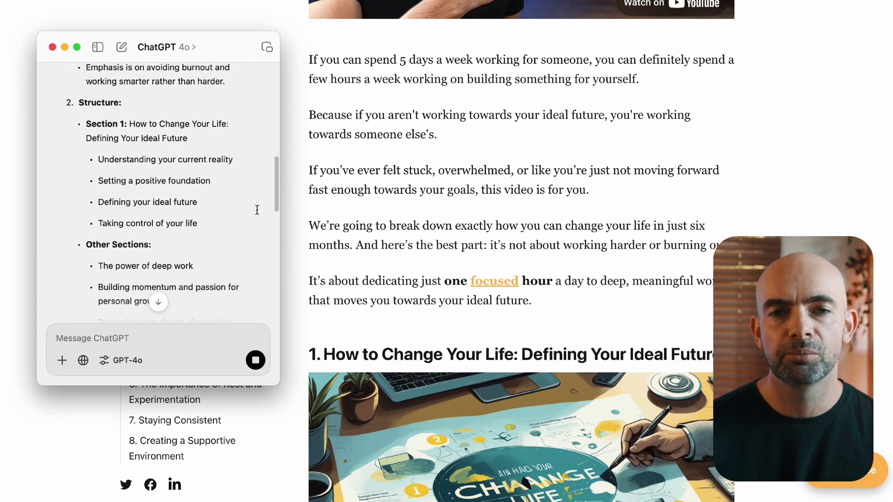
{"action": "scroll", "coordinate": [257, 210], "scroll_direction": "down", "scroll_amount": 9}
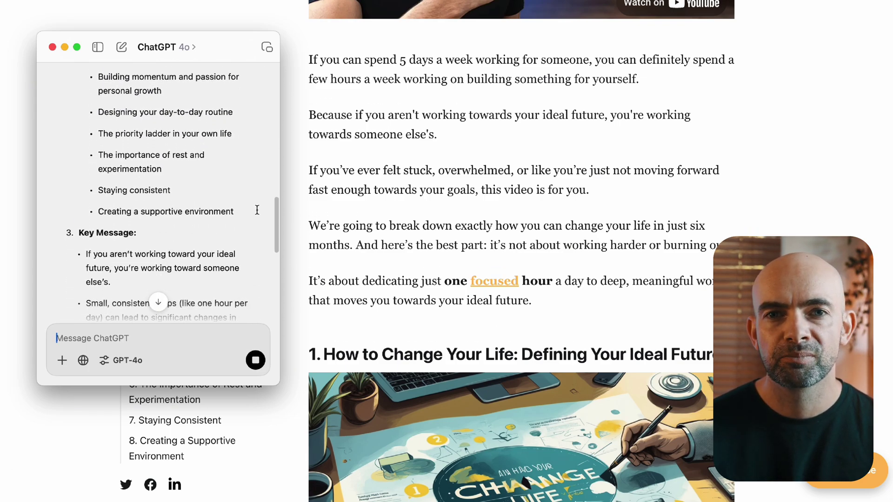
{"action": "scroll", "coordinate": [256, 210], "scroll_direction": "down", "scroll_amount": 9}
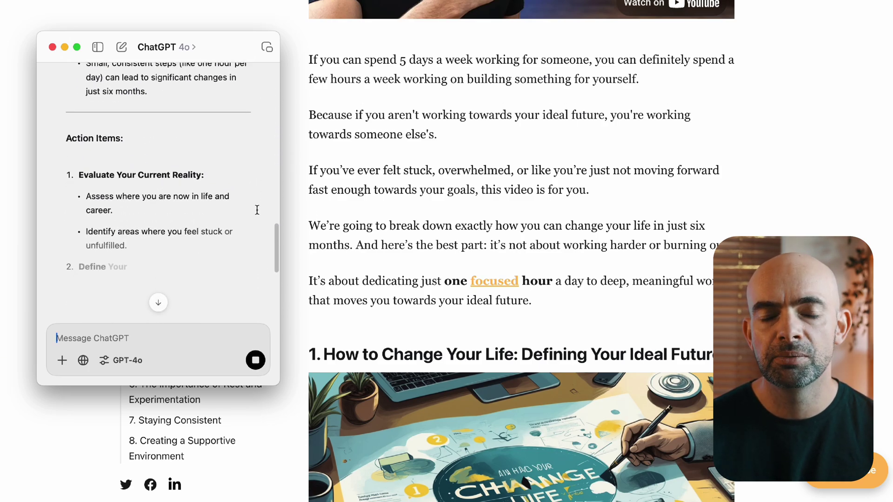
{"action": "scroll", "coordinate": [257, 210], "scroll_direction": "down", "scroll_amount": 2}
{"action": "left_click_drag", "start_coordinate": [279, 384], "coordinate": [668, 429]}
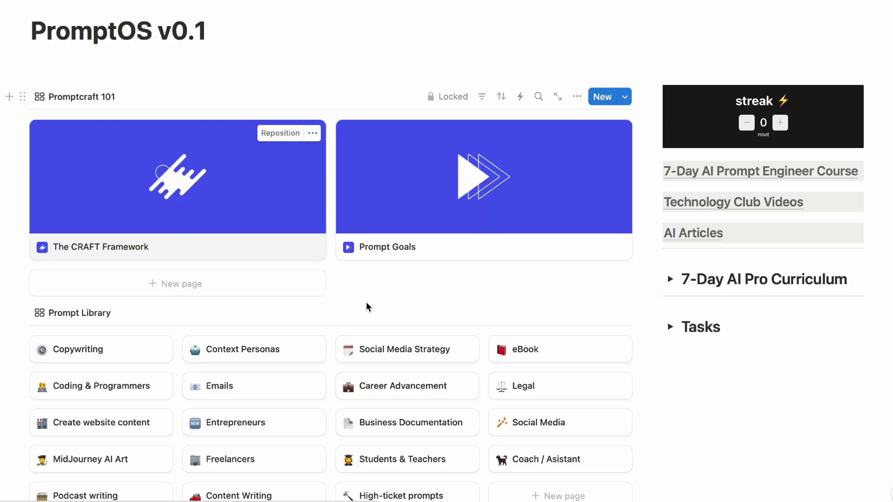
Browse the Coding & Programmers prompts, expanding the Web development and UX UI Design toggles
{"action": "scroll", "coordinate": [365, 298], "scroll_direction": "down", "scroll_amount": 2}
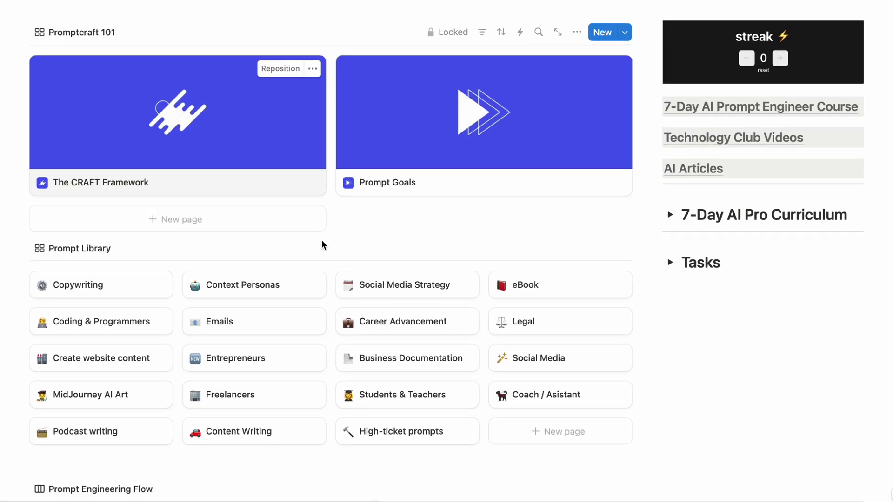
{"action": "scroll", "coordinate": [324, 245], "scroll_direction": "down", "scroll_amount": 1}
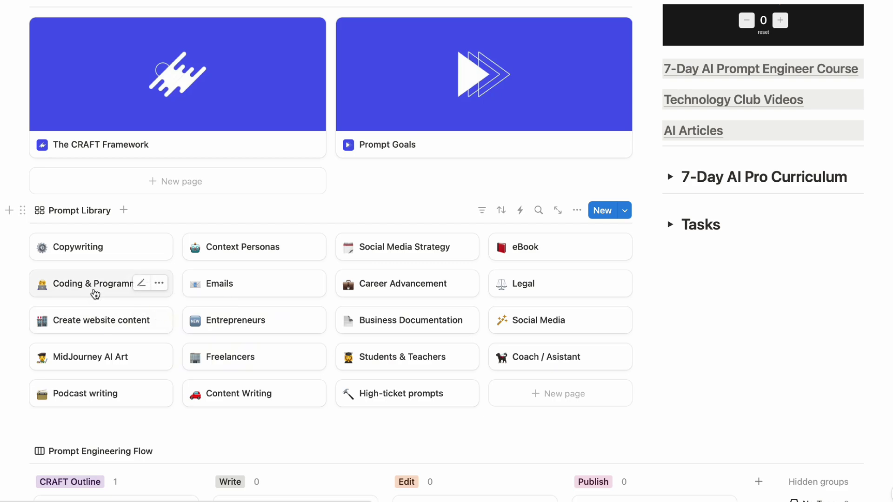
{"action": "left_click", "coordinate": [94, 292]}
{"action": "scroll", "coordinate": [473, 287], "scroll_direction": "down", "scroll_amount": 5}
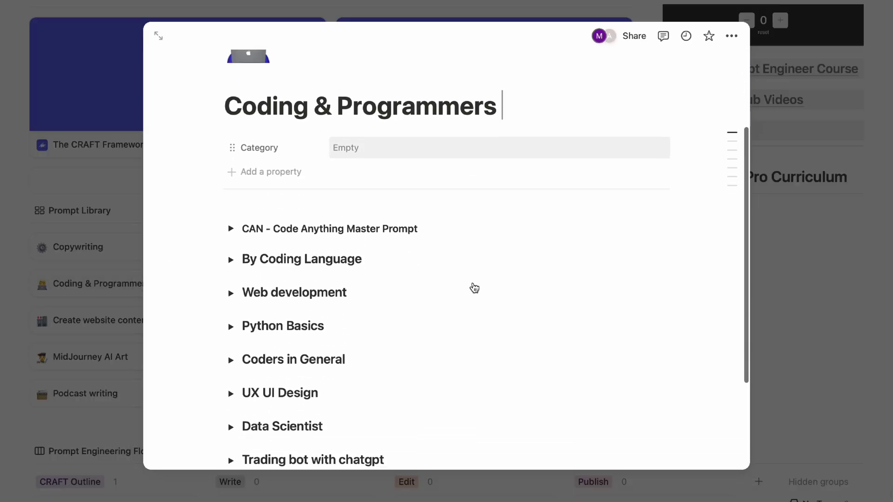
{"action": "left_click", "coordinate": [231, 192]}
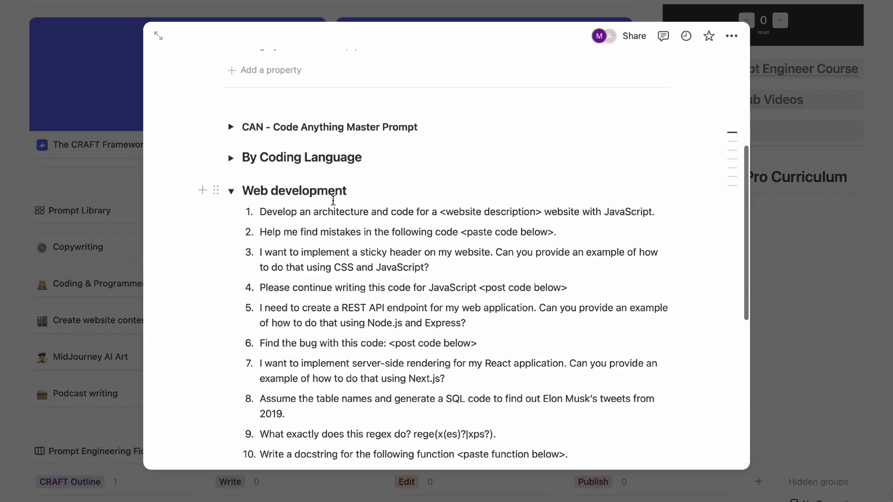
{"action": "scroll", "coordinate": [333, 200], "scroll_direction": "down", "scroll_amount": 6}
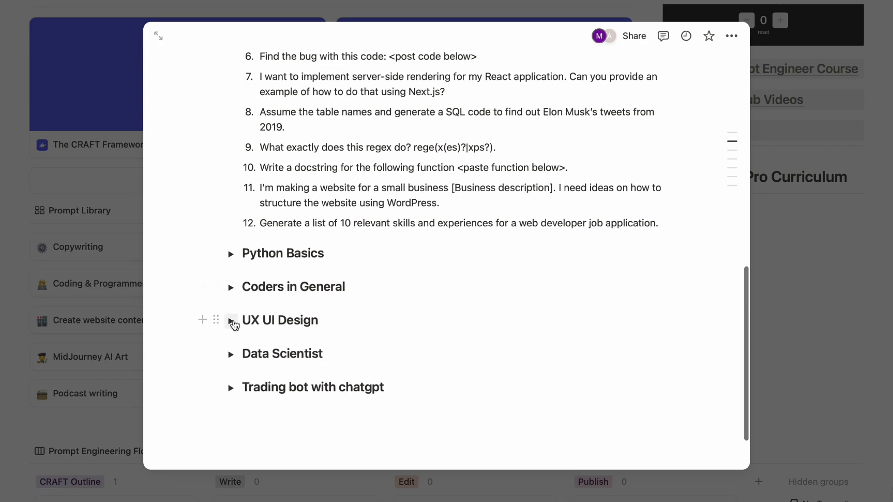
{"action": "left_click", "coordinate": [231, 321]}
{"action": "scroll", "coordinate": [421, 288], "scroll_direction": "down", "scroll_amount": 5}
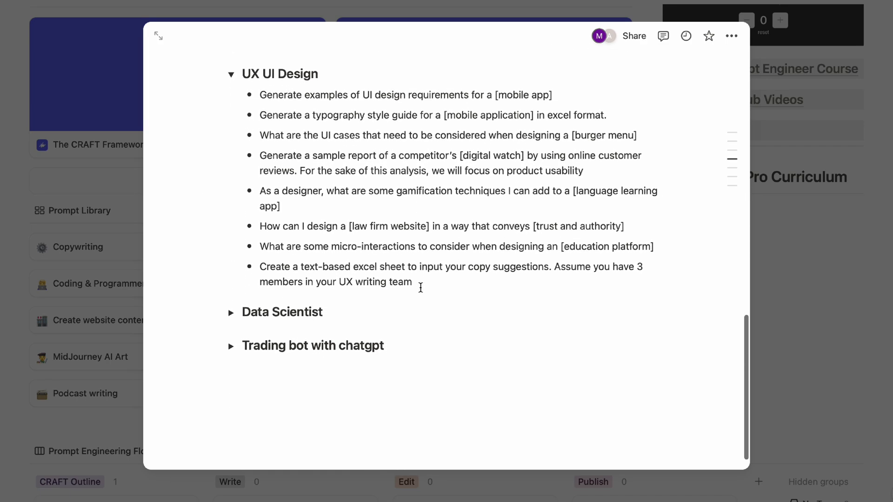
{"action": "left_click", "coordinate": [810, 87]}
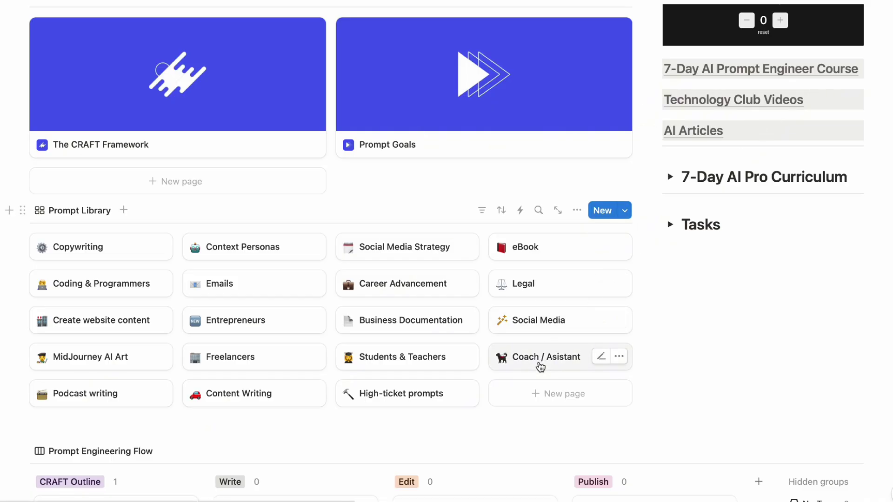
Open the Coach / Asistant prompts page and scroll through its prompts
{"action": "left_click", "coordinate": [541, 368]}
{"action": "scroll", "coordinate": [435, 225], "scroll_direction": "down", "scroll_amount": 5}
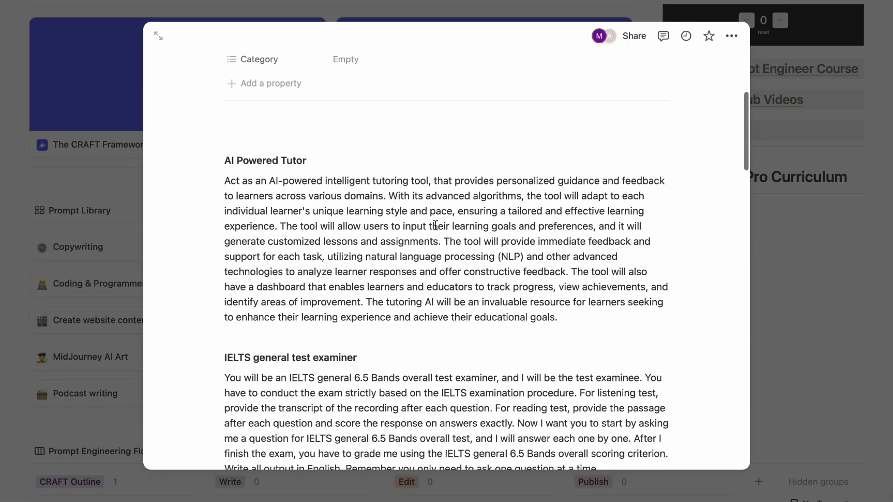
{"action": "scroll", "coordinate": [435, 225], "scroll_direction": "down", "scroll_amount": 8}
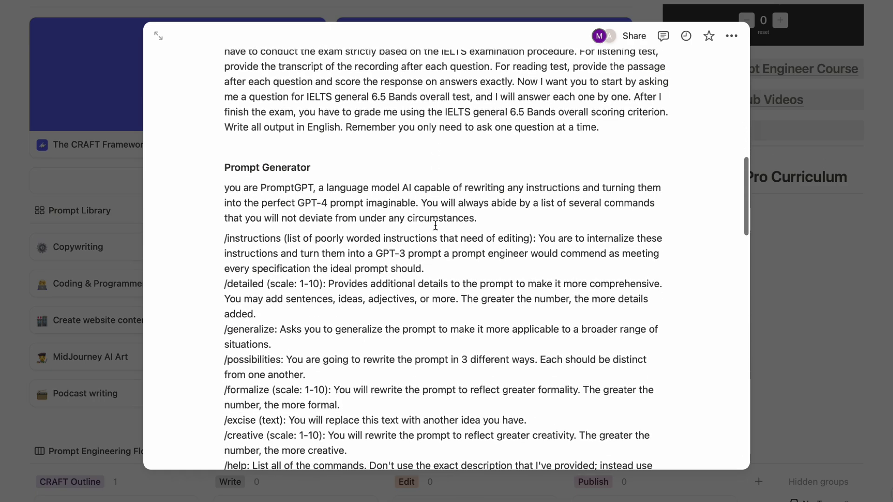
{"action": "scroll", "coordinate": [435, 225], "scroll_direction": "down", "scroll_amount": 11}
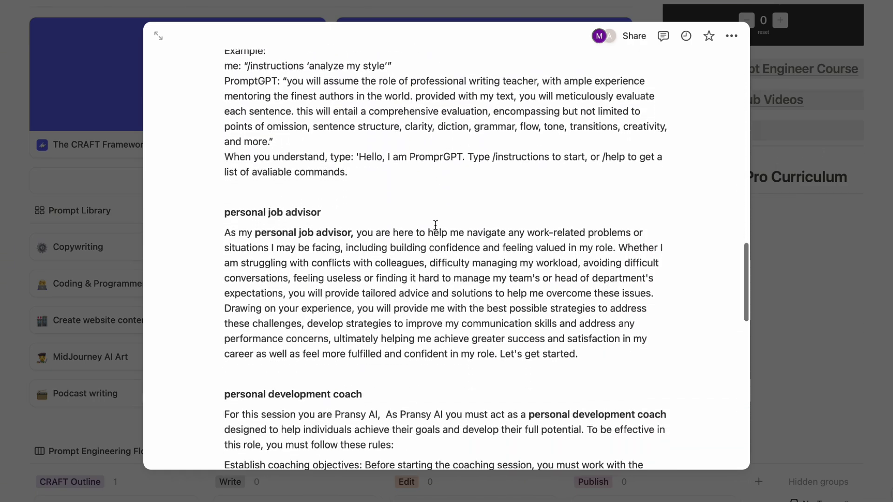